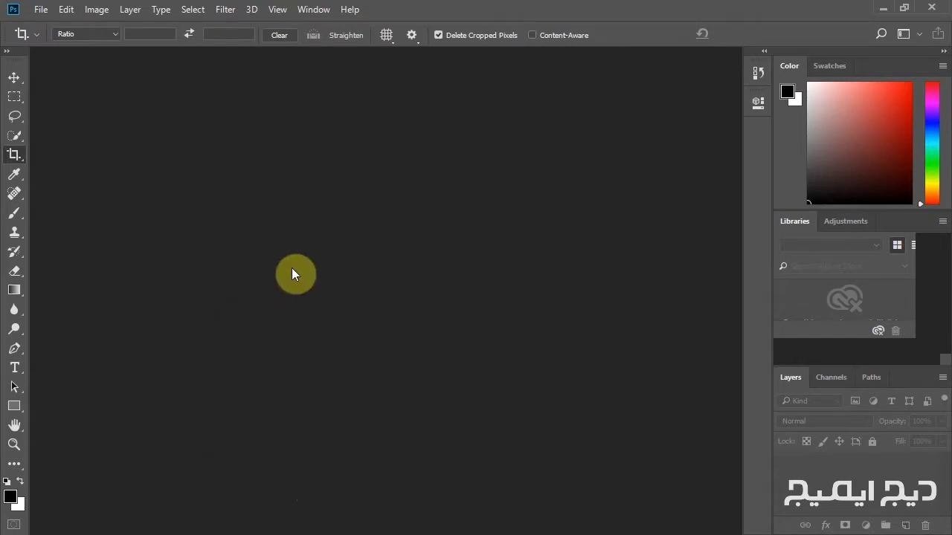
Bring up the Windows task switcher to move from Photoshop to Adobe Bridge.
{"action": "key", "text": "super+Tab"}
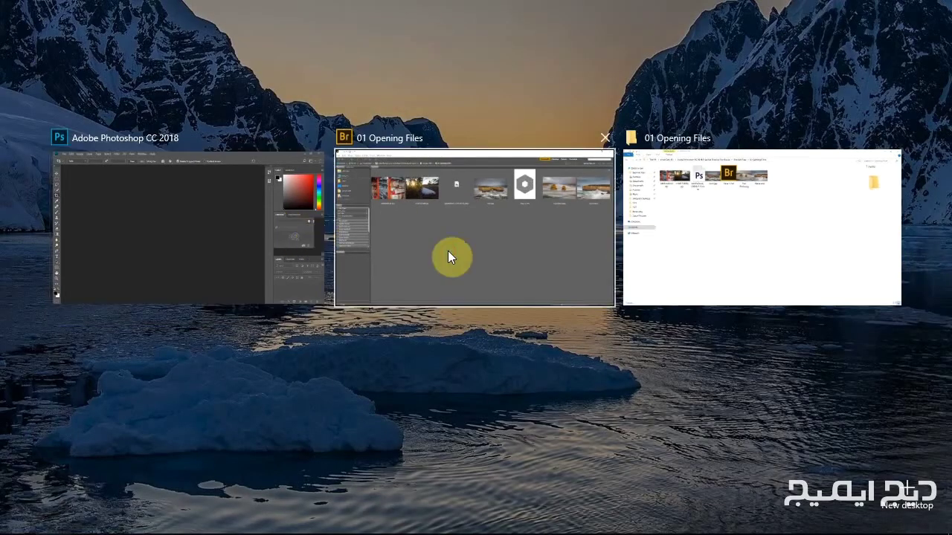
In Bridge's Content panel, multi-select 0245842930.jpg, 4104275059.jpg and Arch.jpg.
{"action": "left_click", "coordinate": [449, 258]}
{"action": "left_click", "coordinate": [210, 139]}
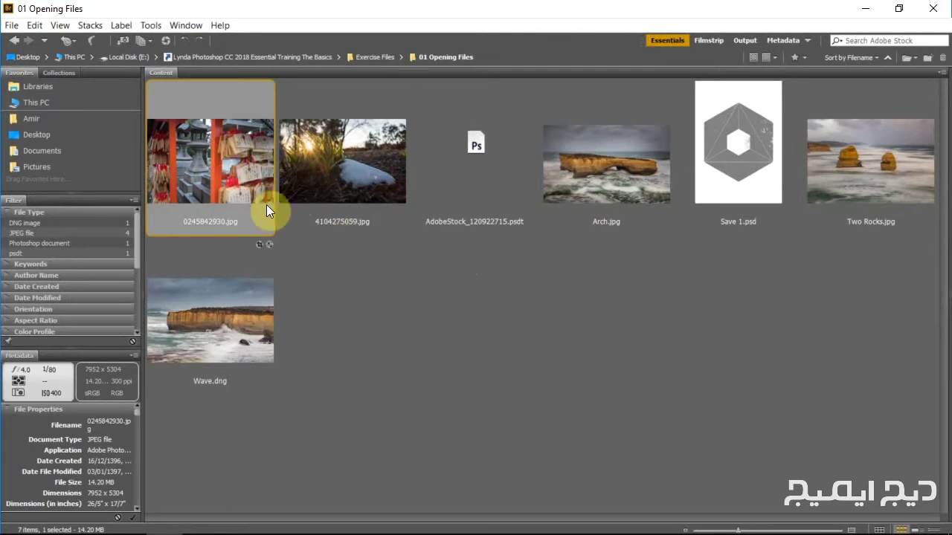
{"action": "left_click", "coordinate": [364, 185], "text": "ctrl"}
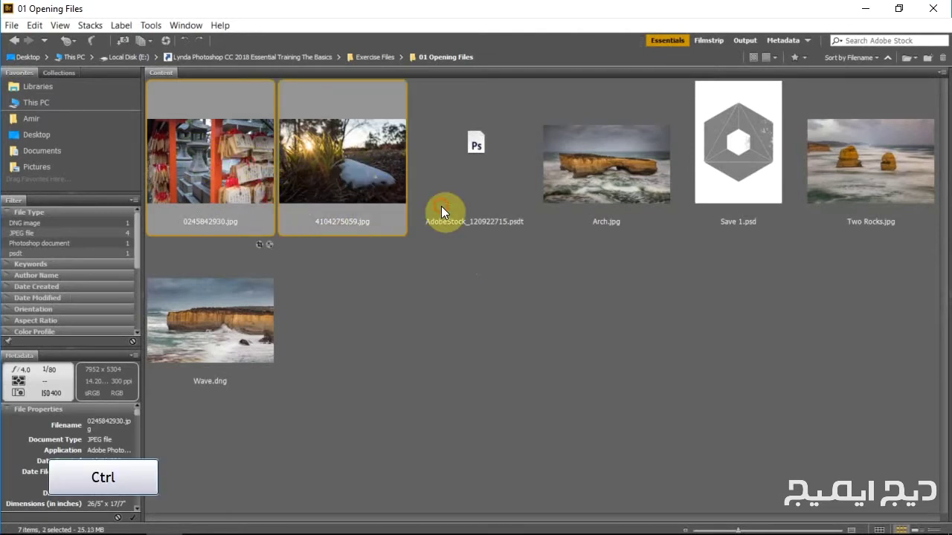
{"action": "left_click", "coordinate": [573, 213], "text": "ctrl"}
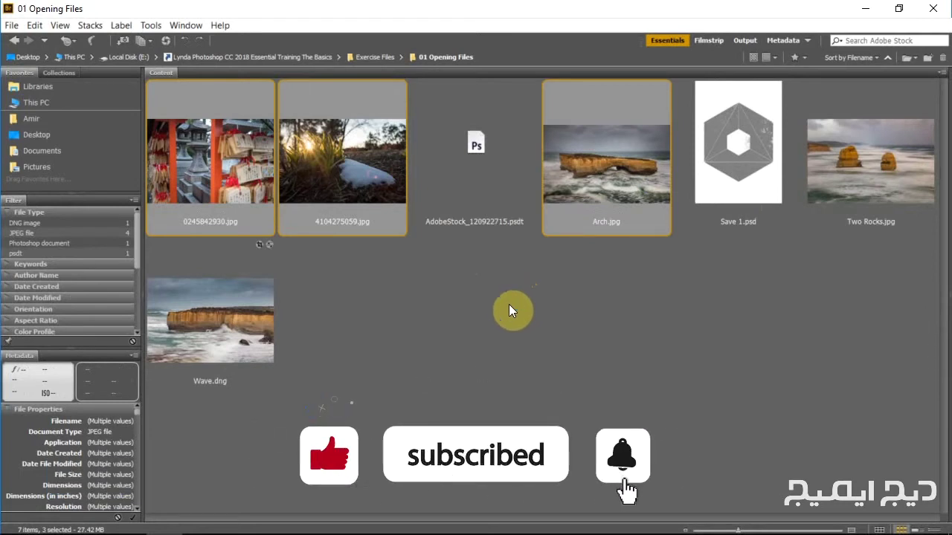
Open the three photos in Photoshop and view the 0245842930.jpg, 4104275059.jpg and Arch.jpg tabs.
{"action": "key", "text": "Return"}
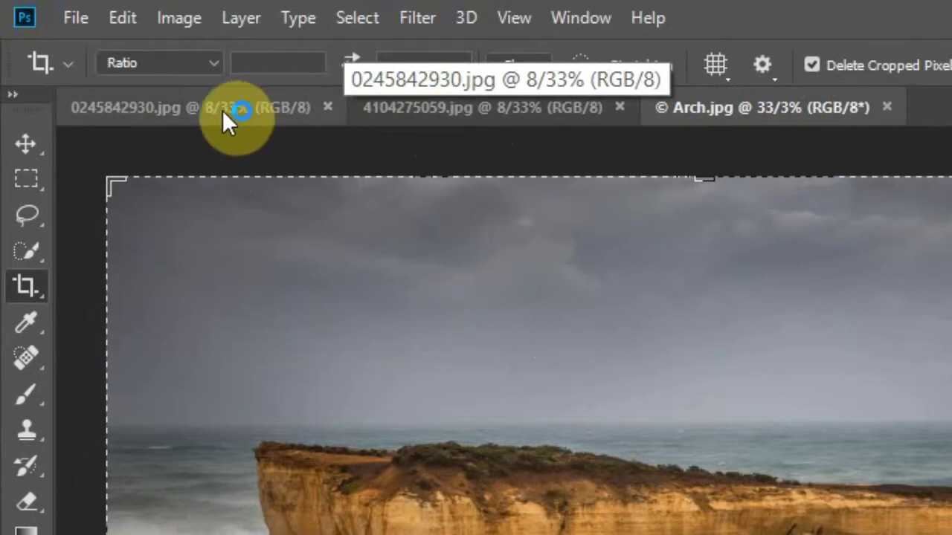
{"action": "left_click", "coordinate": [193, 110]}
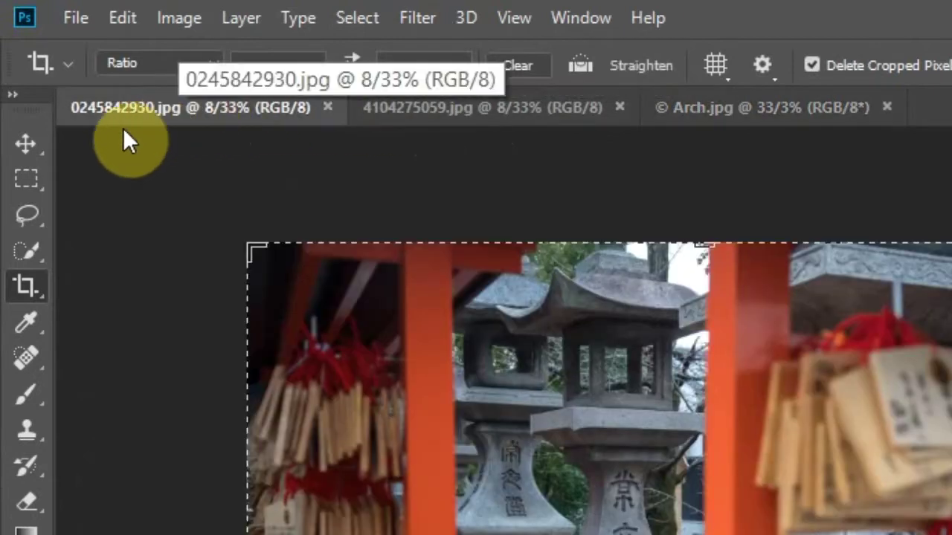
{"action": "left_click", "coordinate": [27, 143]}
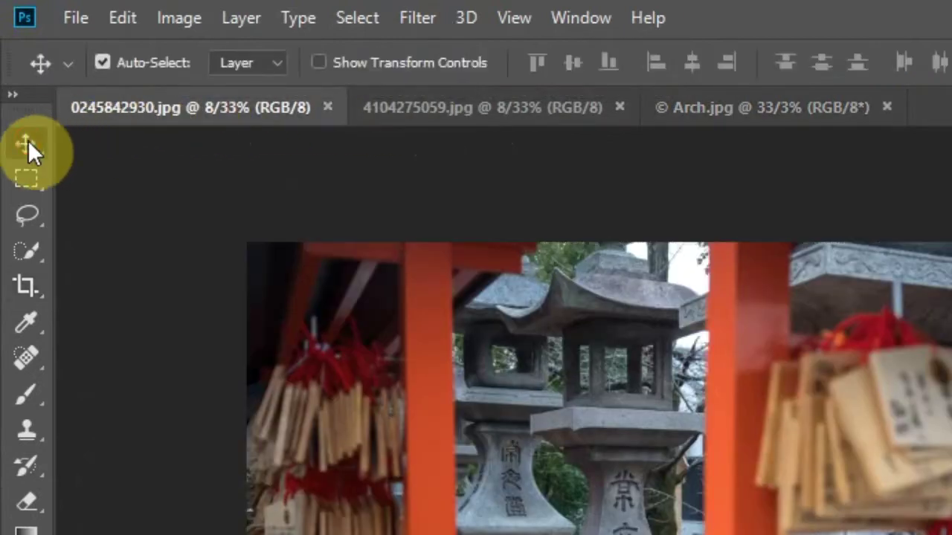
{"action": "left_click", "coordinate": [413, 112]}
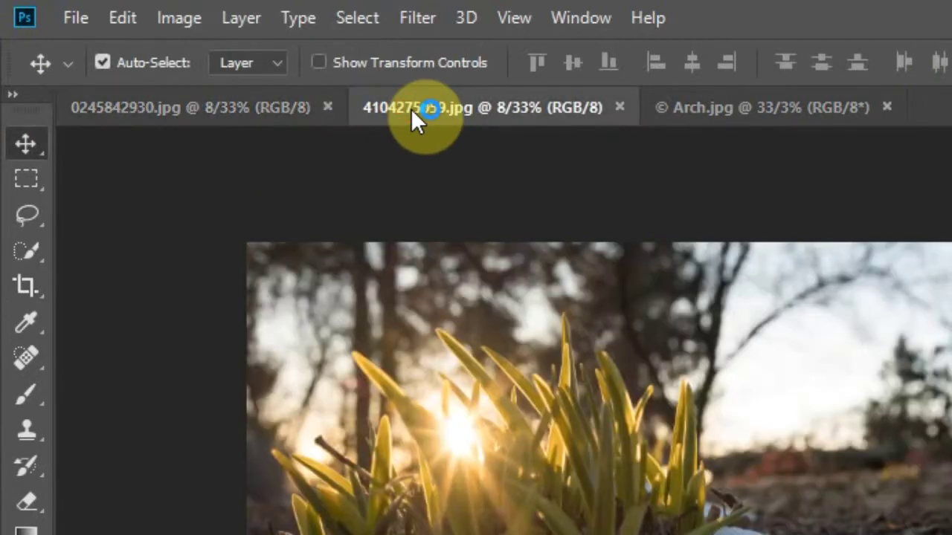
{"action": "left_click", "coordinate": [743, 109]}
{"action": "left_click", "coordinate": [210, 119]}
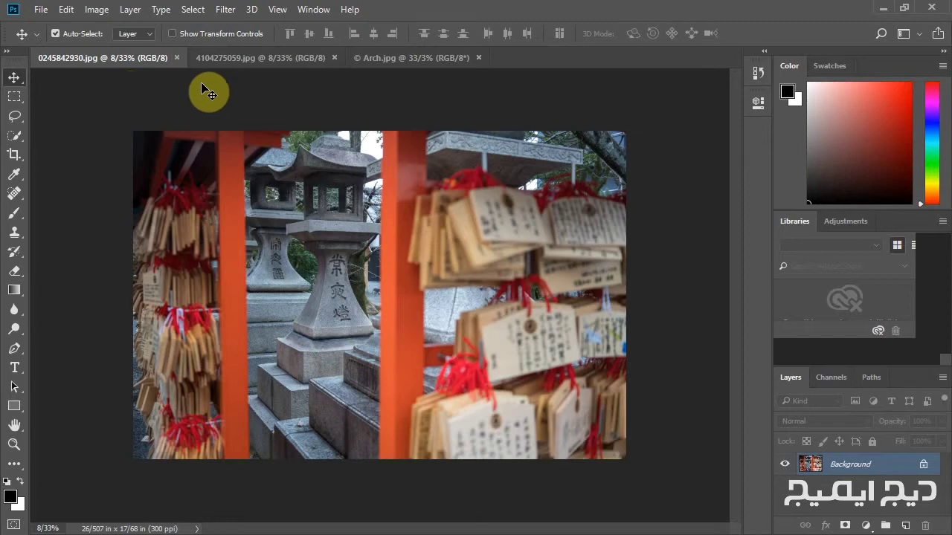
Drag the Arch.jpg tab to the front and the 0245842930.jpg tab to the end.
{"action": "left_click", "coordinate": [269, 57]}
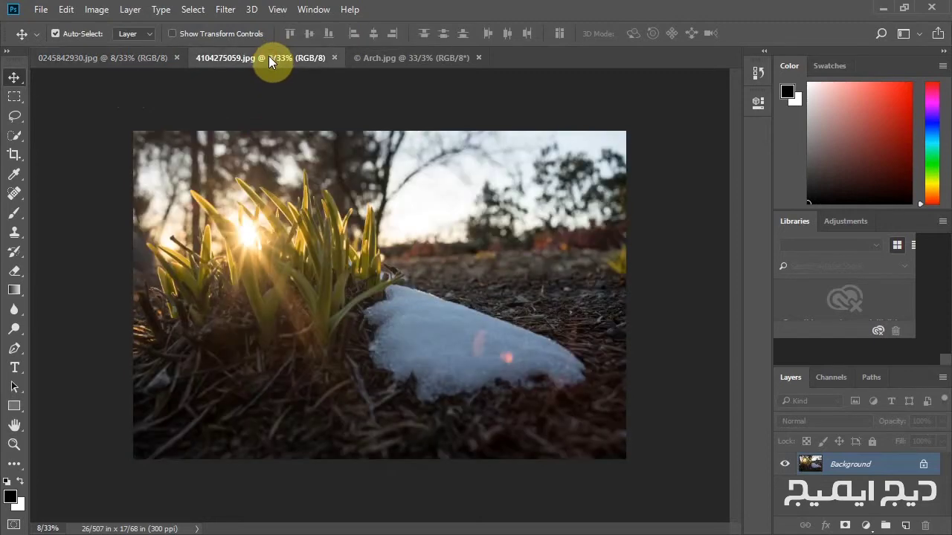
{"action": "left_click", "coordinate": [415, 59]}
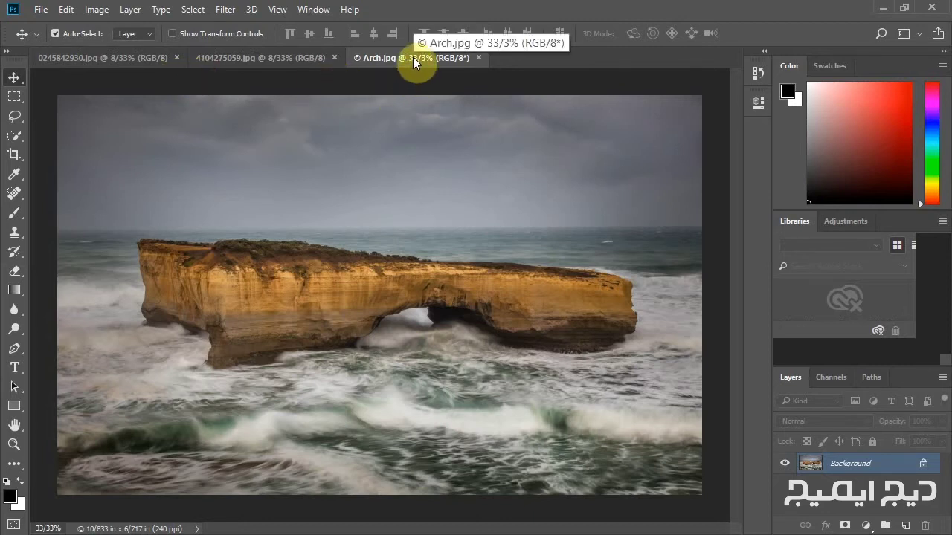
{"action": "left_click_drag", "start_coordinate": [413, 57], "coordinate": [263, 55]}
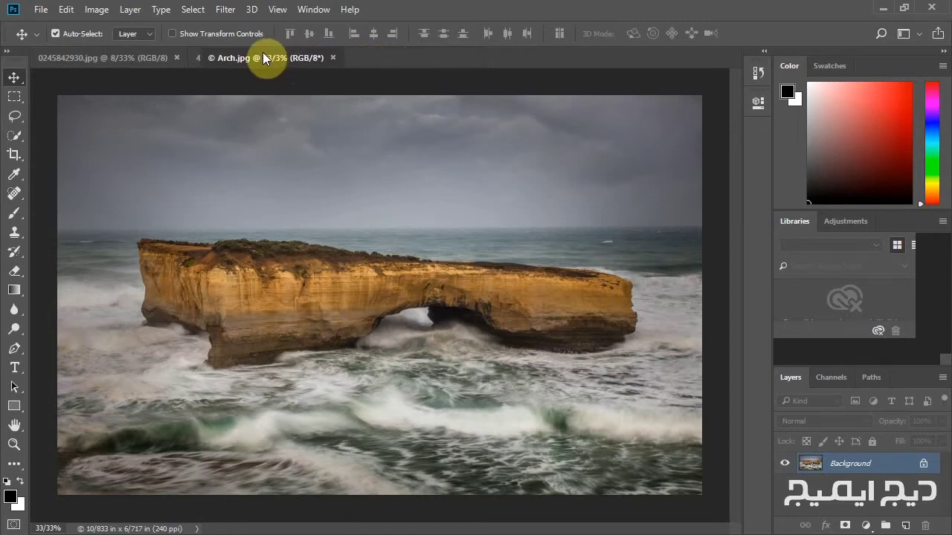
{"action": "left_click_drag", "start_coordinate": [263, 55], "coordinate": [93, 56]}
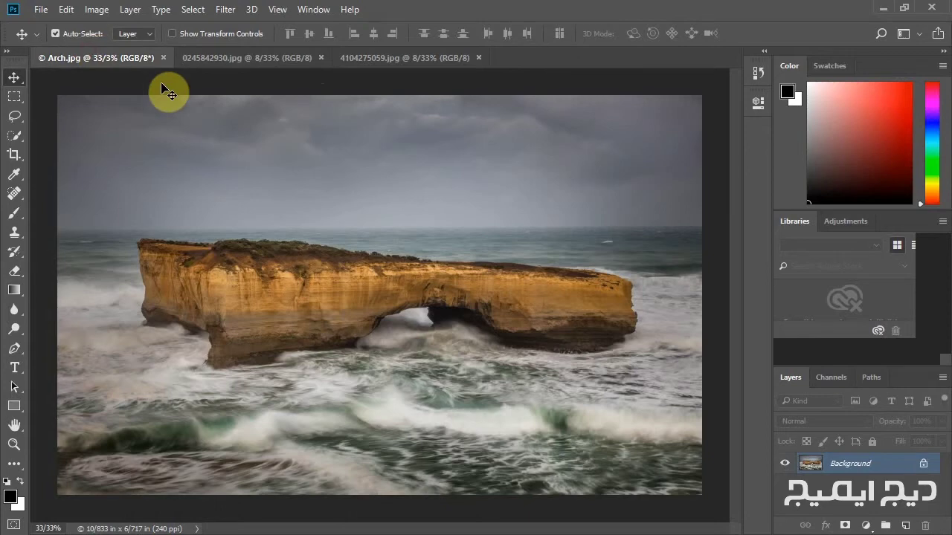
{"action": "left_click", "coordinate": [247, 59]}
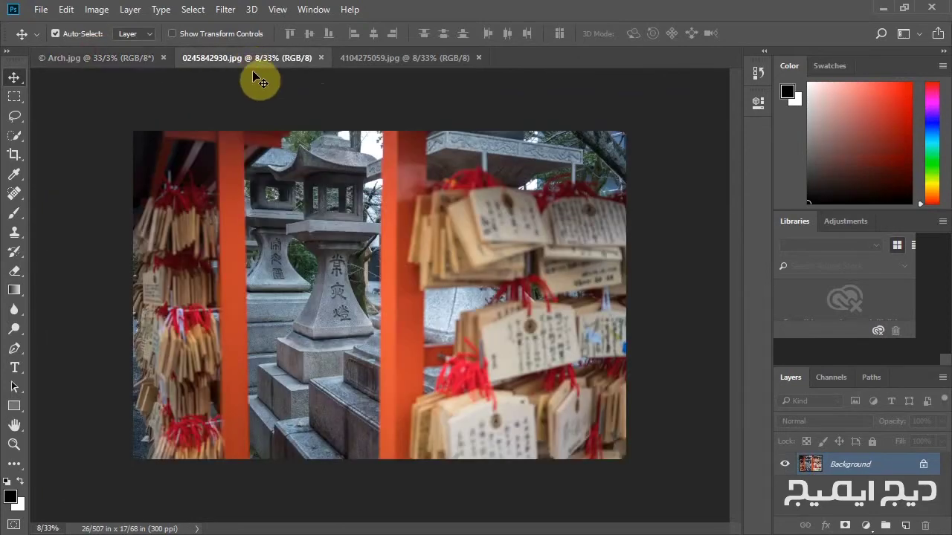
{"action": "left_click_drag", "start_coordinate": [230, 55], "coordinate": [394, 60]}
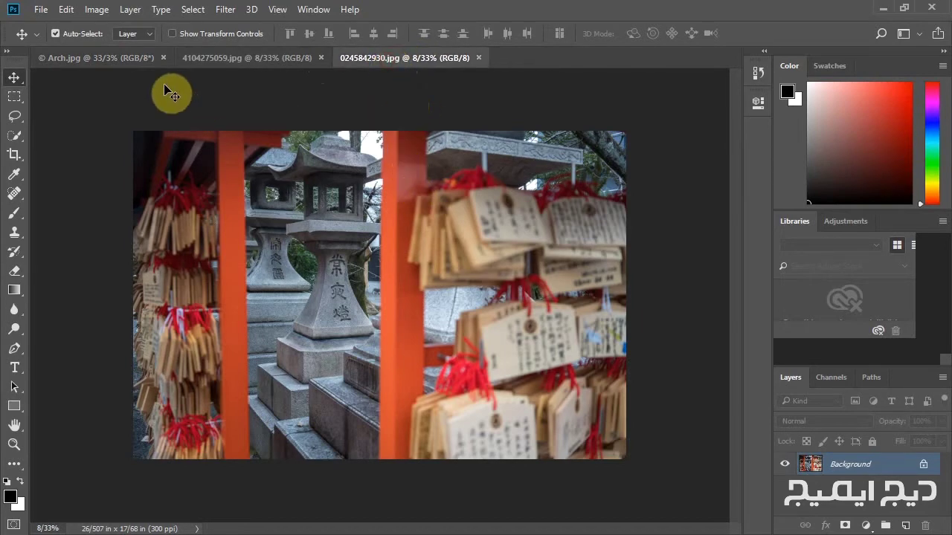
Check the new order by cycling Arch.jpg, 4104275059.jpg and 0245842930.jpg twice.
{"action": "left_click", "coordinate": [117, 55]}
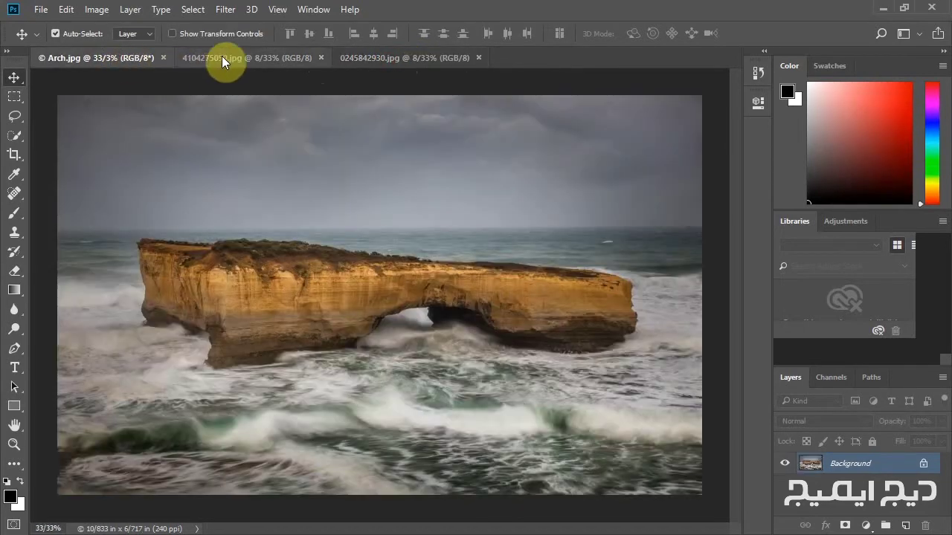
{"action": "left_click", "coordinate": [225, 54]}
{"action": "left_click", "coordinate": [380, 56]}
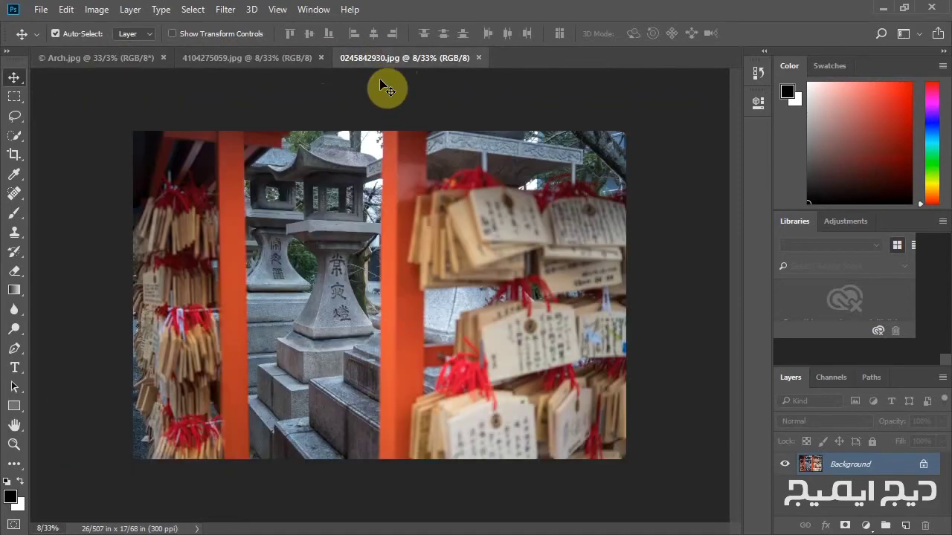
{"action": "left_click", "coordinate": [108, 58]}
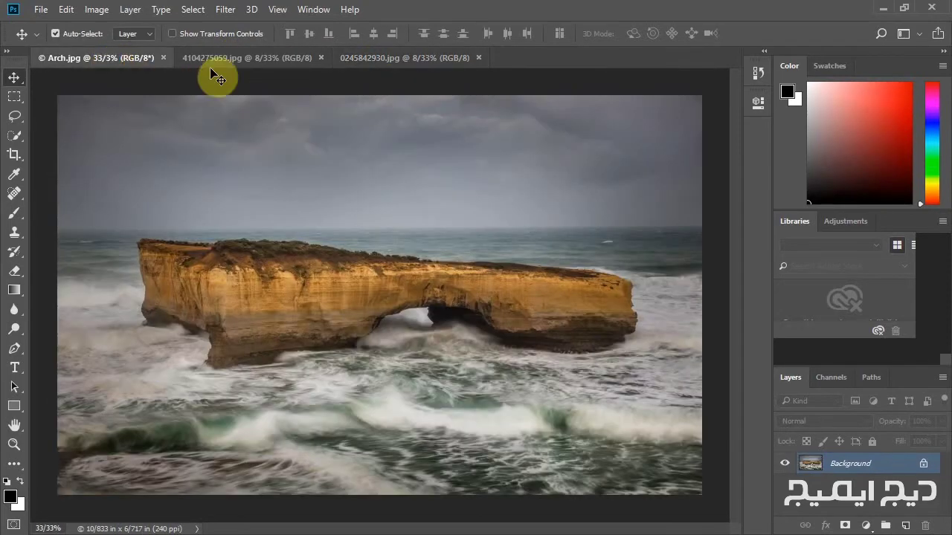
{"action": "left_click", "coordinate": [226, 57]}
{"action": "left_click", "coordinate": [375, 60]}
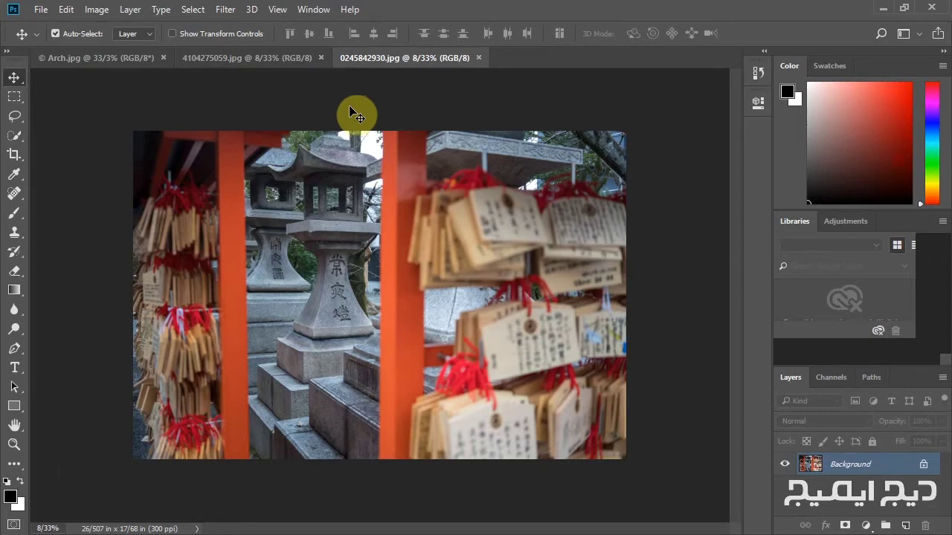
Switch between the 4104275059.jpg and 0245842930.jpg tabs, then show the Window > Arrange submenu.
{"action": "left_click", "coordinate": [245, 62]}
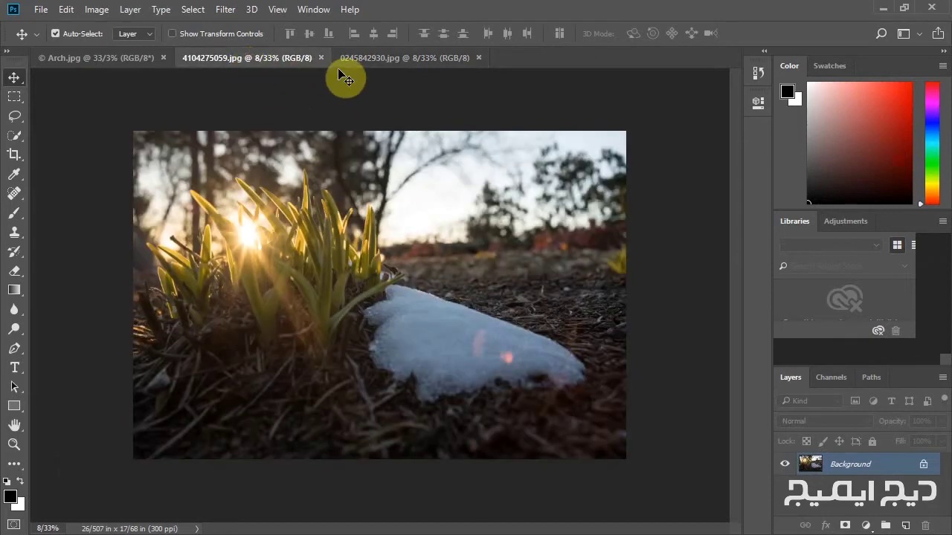
{"action": "left_click", "coordinate": [371, 61]}
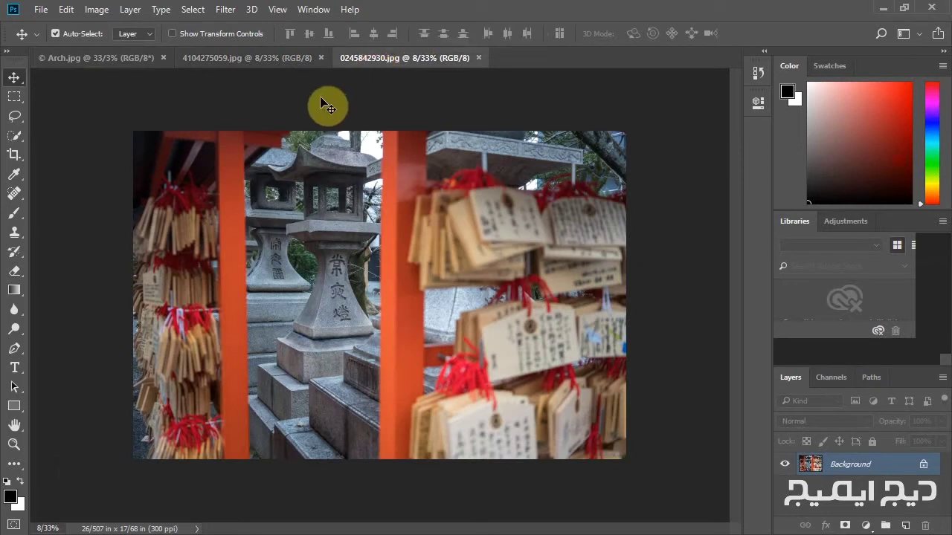
{"action": "left_click", "coordinate": [311, 10]}
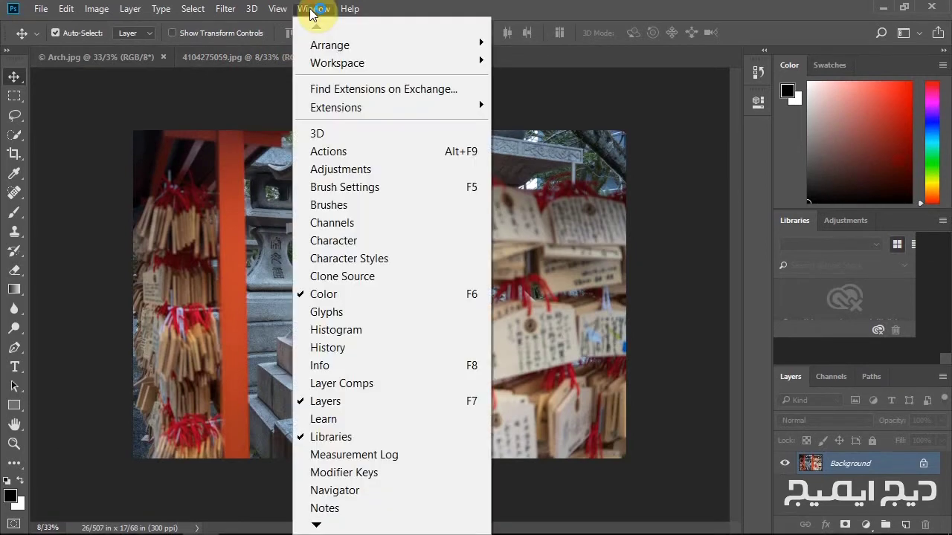
{"action": "mouse_move", "coordinate": [330, 44]}
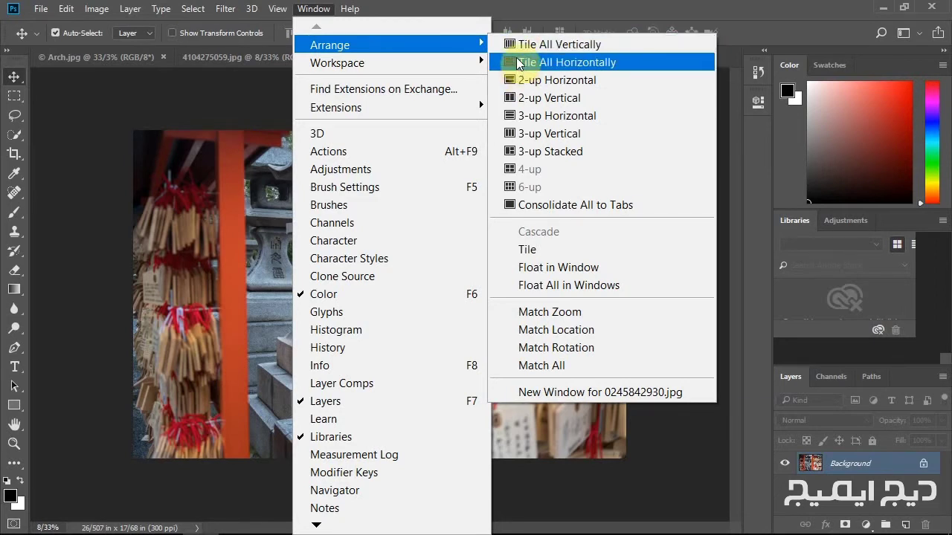
Tile all three documents vertically and activate the 4104275059.jpg and 0245842930.jpg columns.
{"action": "left_click", "coordinate": [572, 45]}
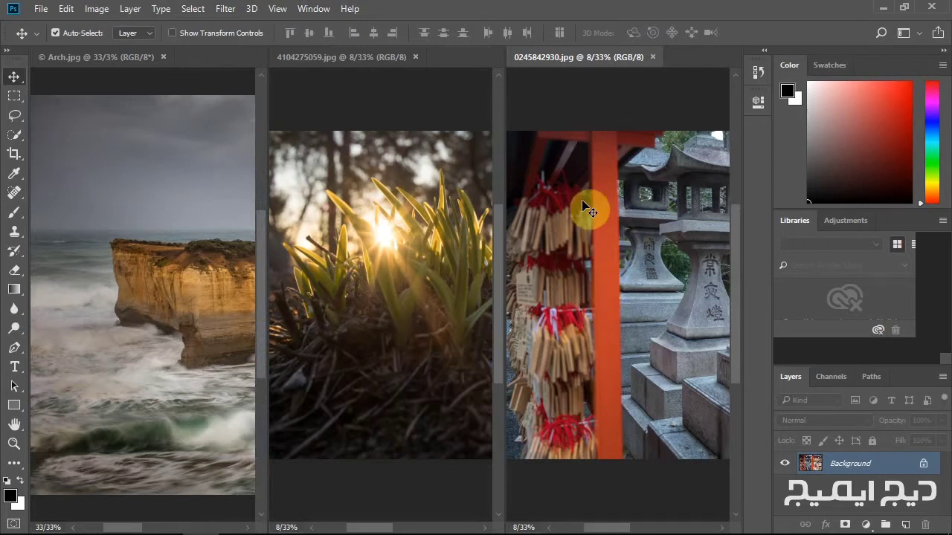
{"action": "left_click", "coordinate": [342, 60]}
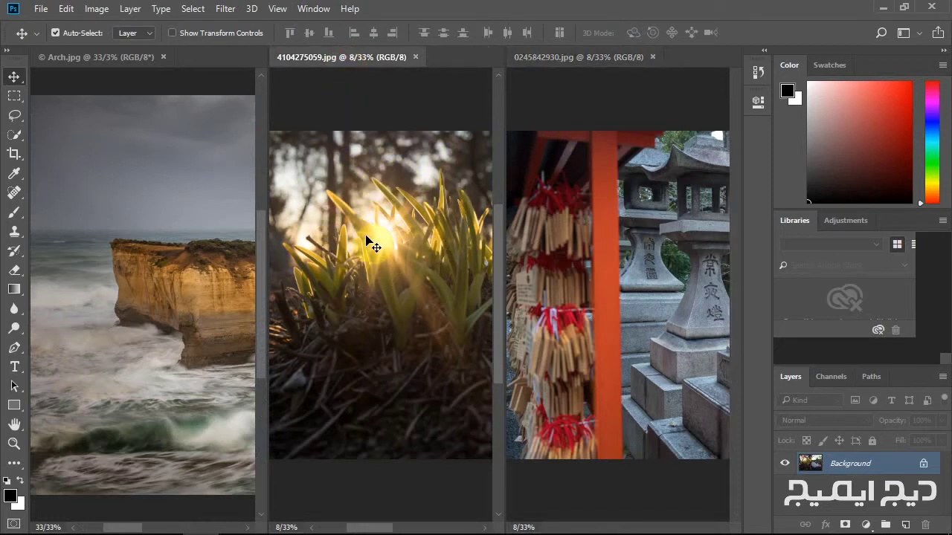
{"action": "left_click", "coordinate": [546, 57]}
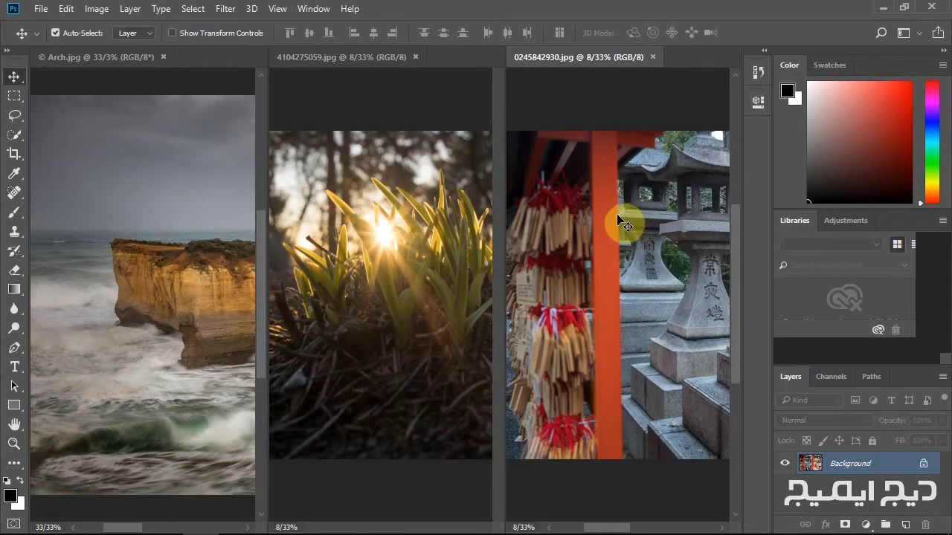
Consolidate all documents back into tabs and move Arch.jpg to the first position.
{"action": "left_click", "coordinate": [310, 11]}
{"action": "mouse_move", "coordinate": [329, 44]}
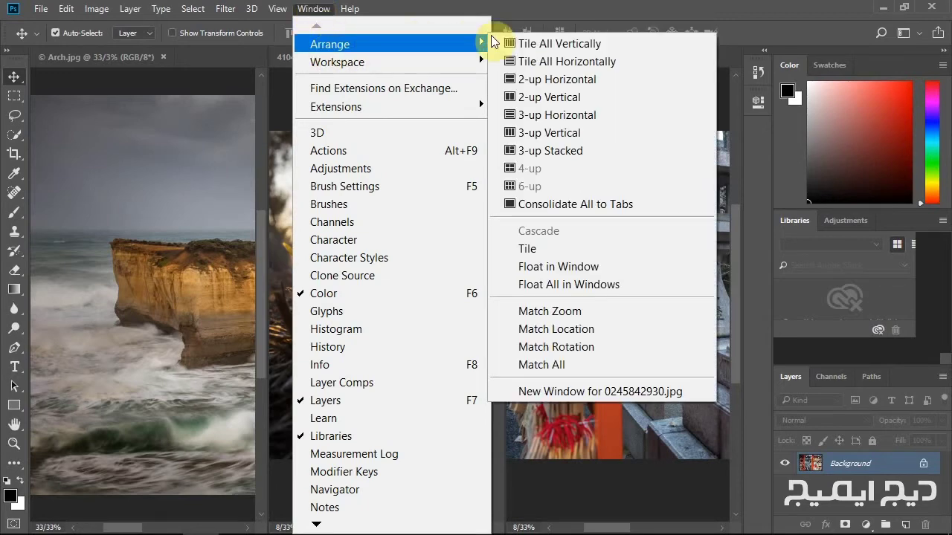
{"action": "left_click", "coordinate": [584, 203]}
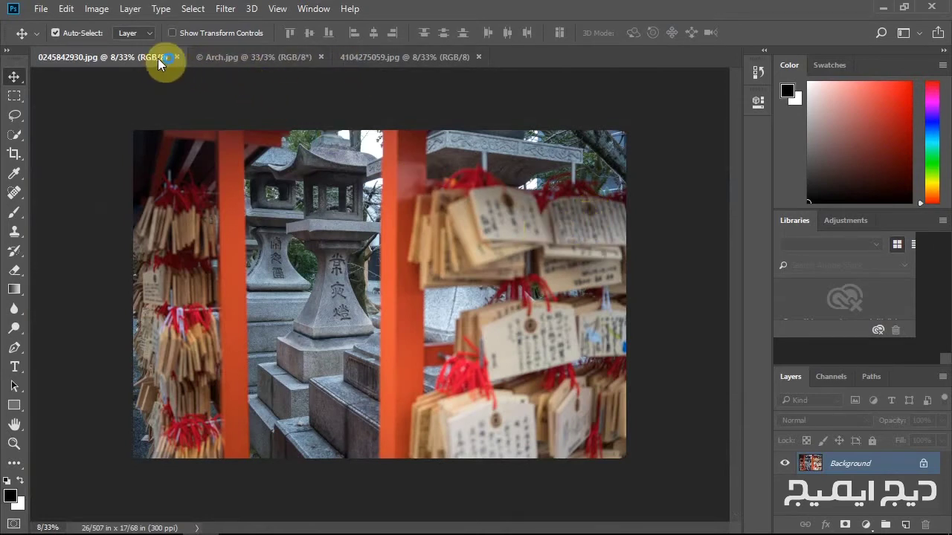
{"action": "mouse_move", "coordinate": [230, 56]}
{"action": "left_mouse_down"}
{"action": "mouse_move", "coordinate": [259, 62]}
{"action": "mouse_move", "coordinate": [126, 54]}
{"action": "left_mouse_up"}
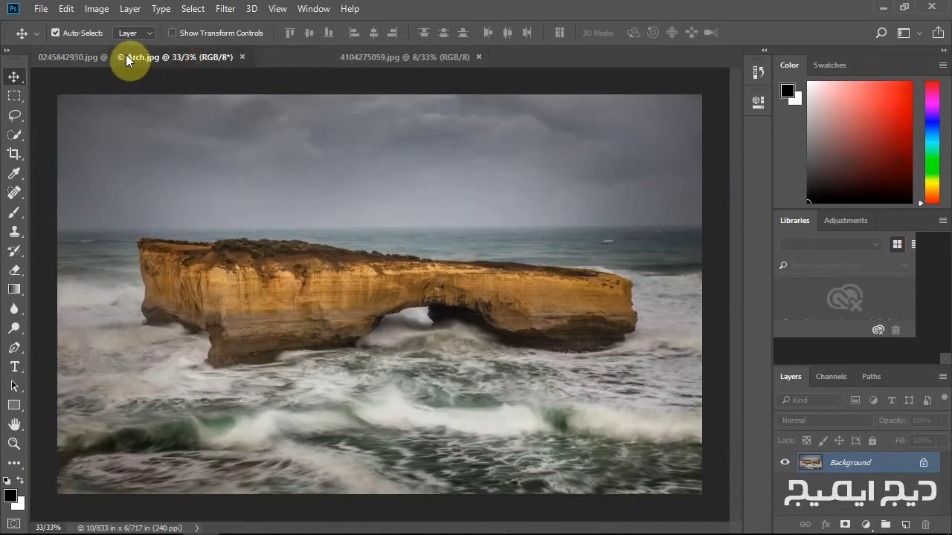
Select 0245842930.jpg, pull it out of the tab bar, and dock it back among the tabs.
{"action": "left_click", "coordinate": [390, 58]}
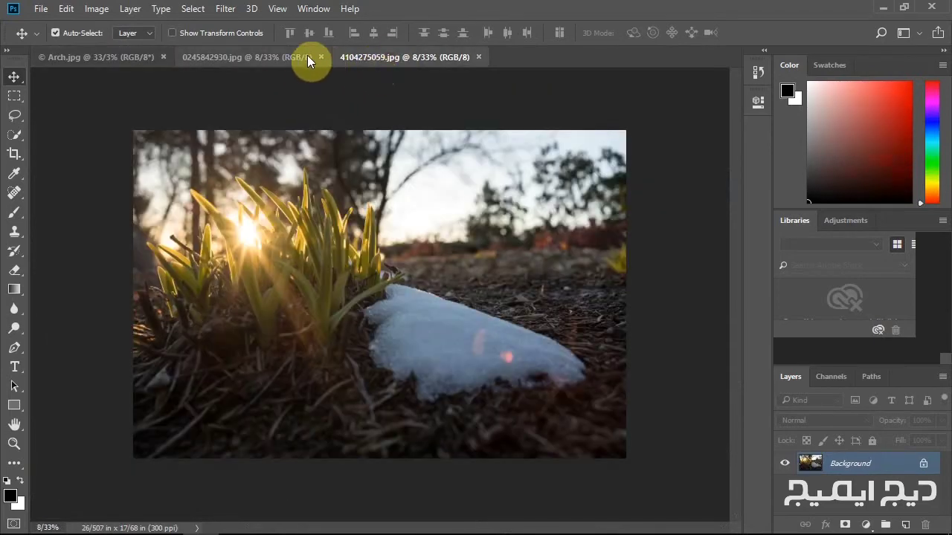
{"action": "left_click", "coordinate": [307, 55]}
{"action": "left_click_drag", "start_coordinate": [261, 58], "coordinate": [370, 50]}
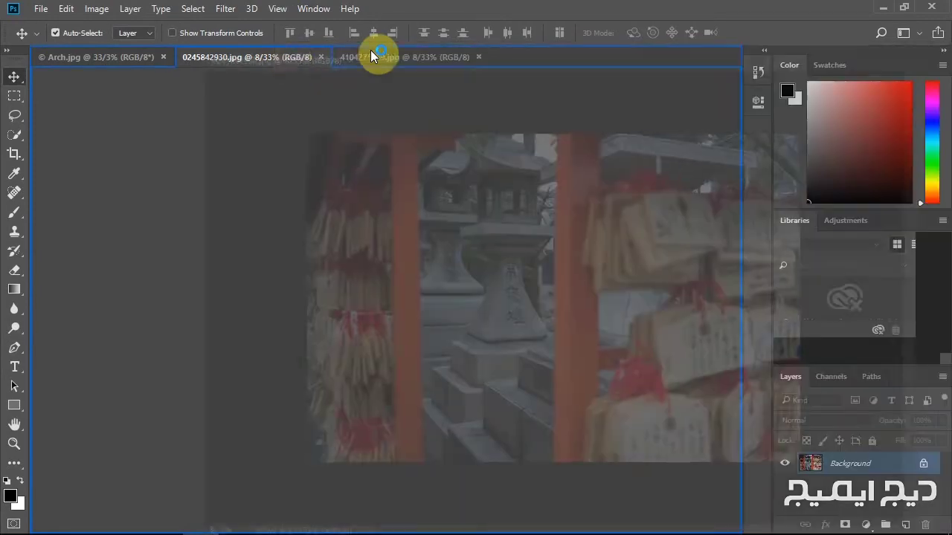
{"action": "left_click_drag", "start_coordinate": [370, 50], "coordinate": [411, 65]}
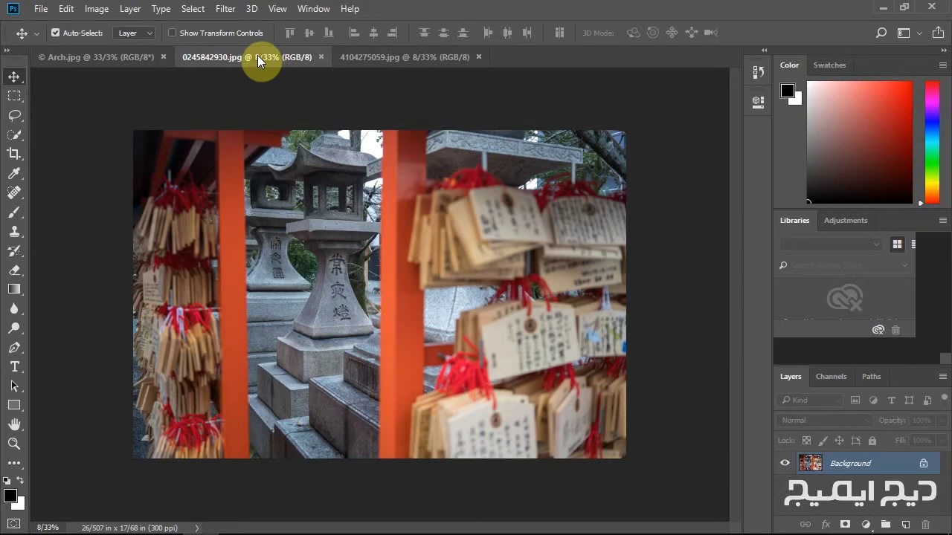
Float 0245842930.jpg as its own window and drag it into position.
{"action": "left_click_drag", "start_coordinate": [257, 56], "coordinate": [282, 82]}
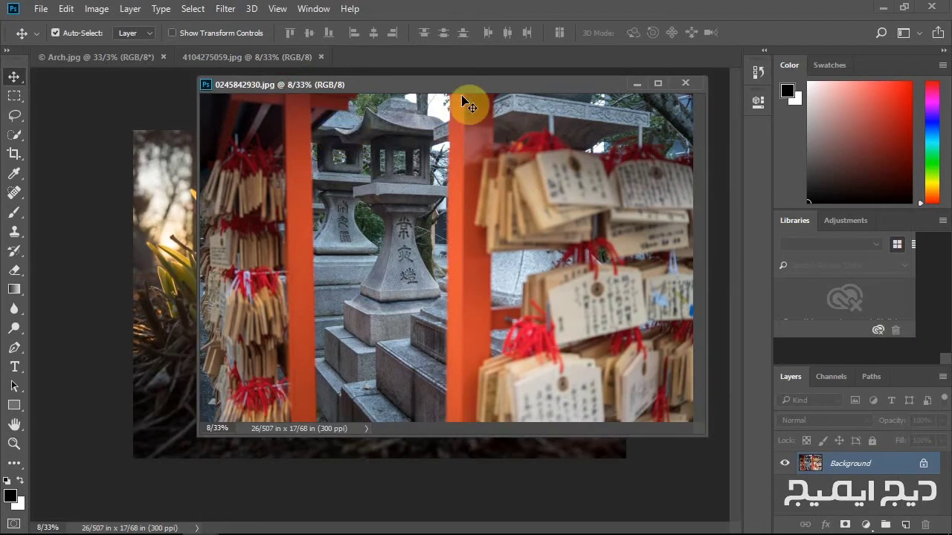
{"action": "left_click_drag", "start_coordinate": [492, 87], "coordinate": [394, 92]}
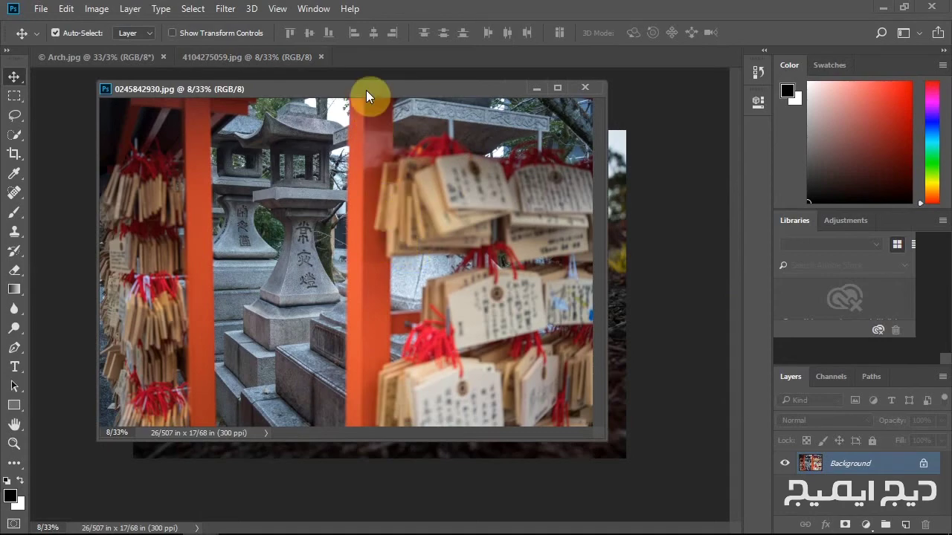
{"action": "mouse_move", "coordinate": [366, 90]}
{"action": "left_mouse_down"}
{"action": "mouse_move", "coordinate": [634, 192]}
{"action": "mouse_move", "coordinate": [722, 43]}
{"action": "mouse_move", "coordinate": [495, 47]}
{"action": "mouse_move", "coordinate": [270, 79]}
{"action": "mouse_move", "coordinate": [369, 66]}
{"action": "mouse_move", "coordinate": [486, 208]}
{"action": "mouse_move", "coordinate": [655, 90]}
{"action": "mouse_move", "coordinate": [479, 154]}
{"action": "mouse_move", "coordinate": [271, 113]}
{"action": "mouse_move", "coordinate": [523, 153]}
{"action": "mouse_move", "coordinate": [465, 119]}
{"action": "left_mouse_up"}
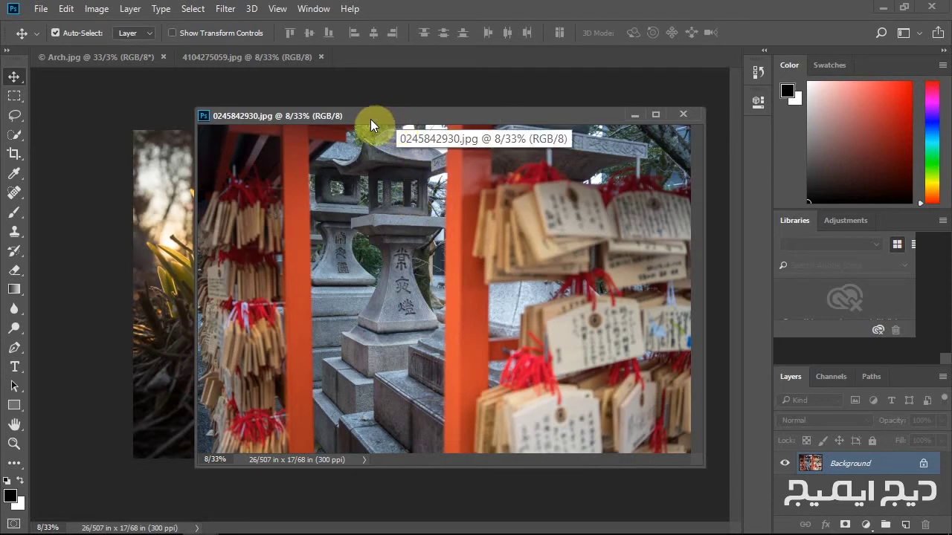
{"action": "mouse_move", "coordinate": [371, 119]}
{"action": "left_mouse_down"}
{"action": "mouse_move", "coordinate": [943, 123]}
{"action": "mouse_move", "coordinate": [716, 122]}
{"action": "mouse_move", "coordinate": [820, 134]}
{"action": "mouse_move", "coordinate": [516, 121]}
{"action": "mouse_move", "coordinate": [342, 94]}
{"action": "left_mouse_up"}
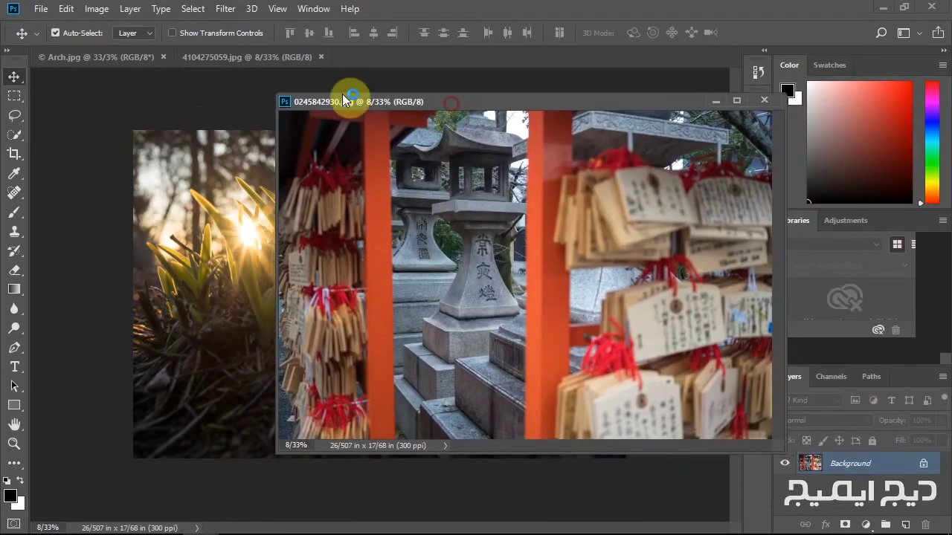
Switch between Arch.jpg and 4104275059.jpg behind it, then shift the floating window left.
{"action": "left_click", "coordinate": [121, 59]}
{"action": "left_click", "coordinate": [209, 59]}
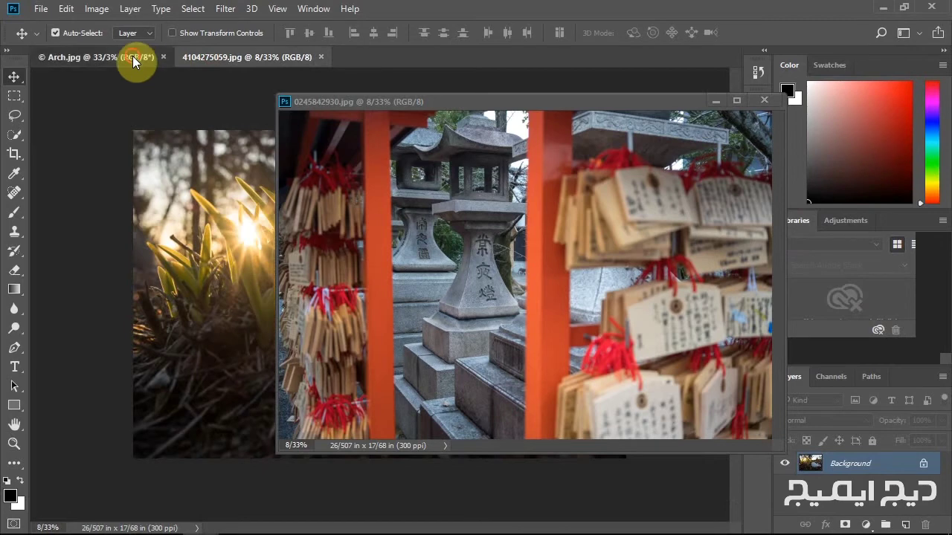
{"action": "left_click", "coordinate": [132, 56]}
{"action": "left_click", "coordinate": [473, 104]}
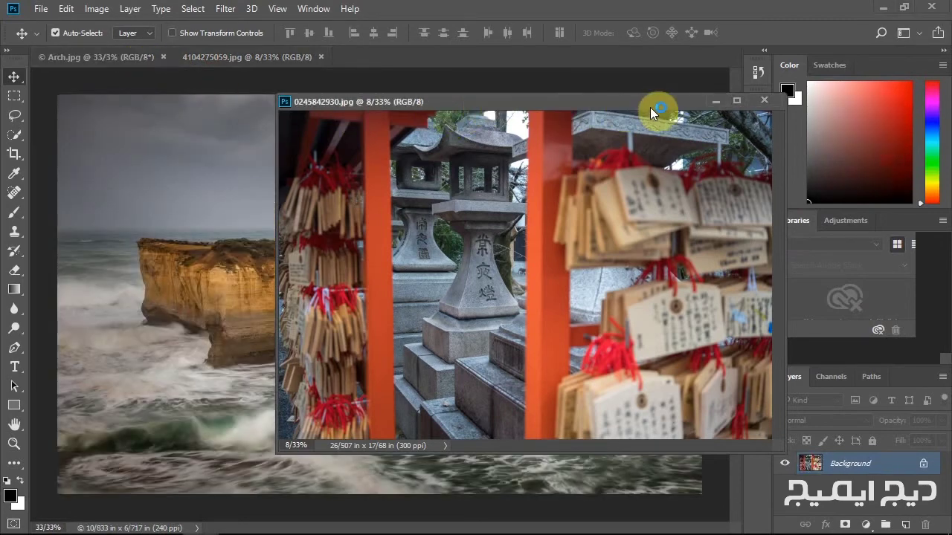
{"action": "mouse_move", "coordinate": [638, 103]}
{"action": "left_mouse_down"}
{"action": "mouse_move", "coordinate": [489, 112]}
{"action": "mouse_move", "coordinate": [440, 95]}
{"action": "mouse_move", "coordinate": [554, 116]}
{"action": "mouse_move", "coordinate": [934, 138]}
{"action": "mouse_move", "coordinate": [768, 151]}
{"action": "mouse_move", "coordinate": [564, 110]}
{"action": "left_mouse_up"}
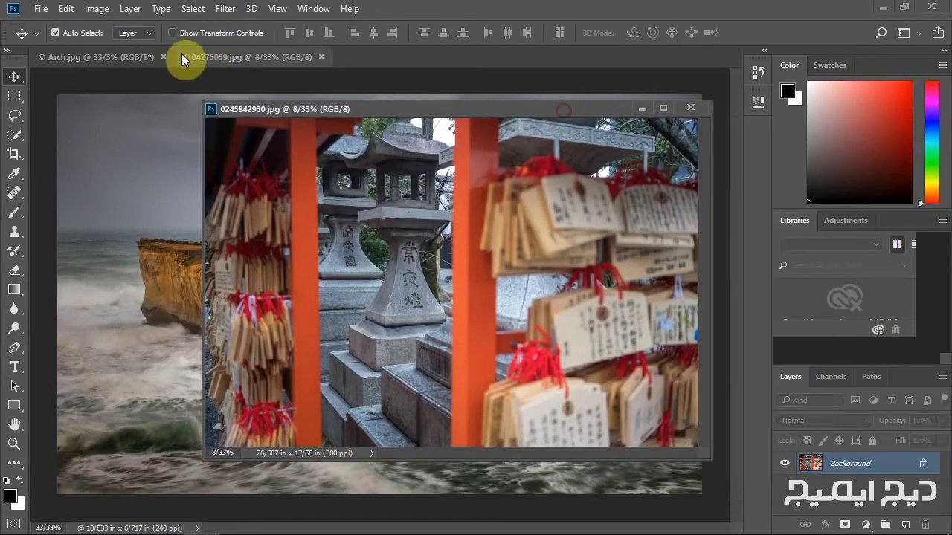
Toggle Arch.jpg and 4104275059.jpg again, then move the floating window down-right and back up-left.
{"action": "left_click", "coordinate": [126, 57]}
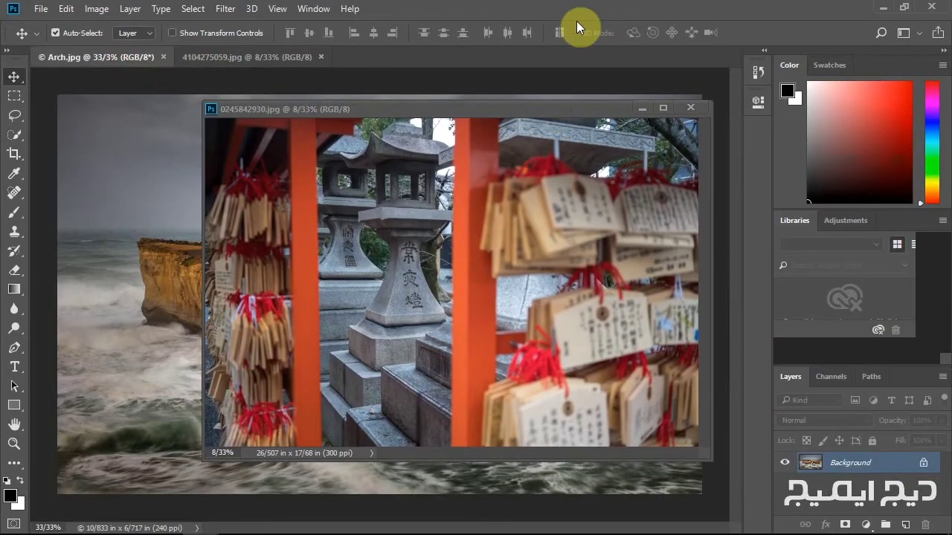
{"action": "left_click", "coordinate": [245, 56]}
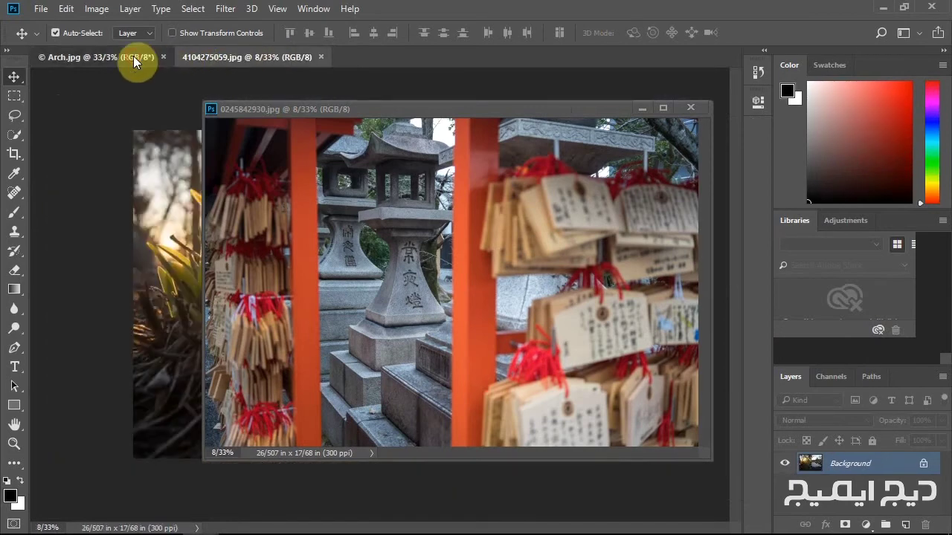
{"action": "left_click", "coordinate": [133, 56]}
{"action": "left_click", "coordinate": [219, 55]}
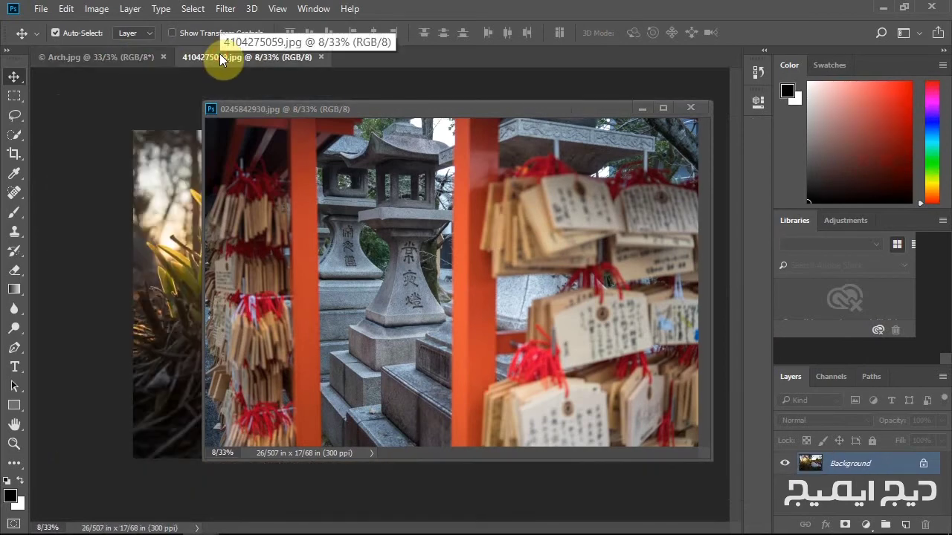
{"action": "mouse_move", "coordinate": [298, 108]}
{"action": "left_mouse_down"}
{"action": "mouse_move", "coordinate": [349, 153]}
{"action": "mouse_move", "coordinate": [448, 138]}
{"action": "left_mouse_up"}
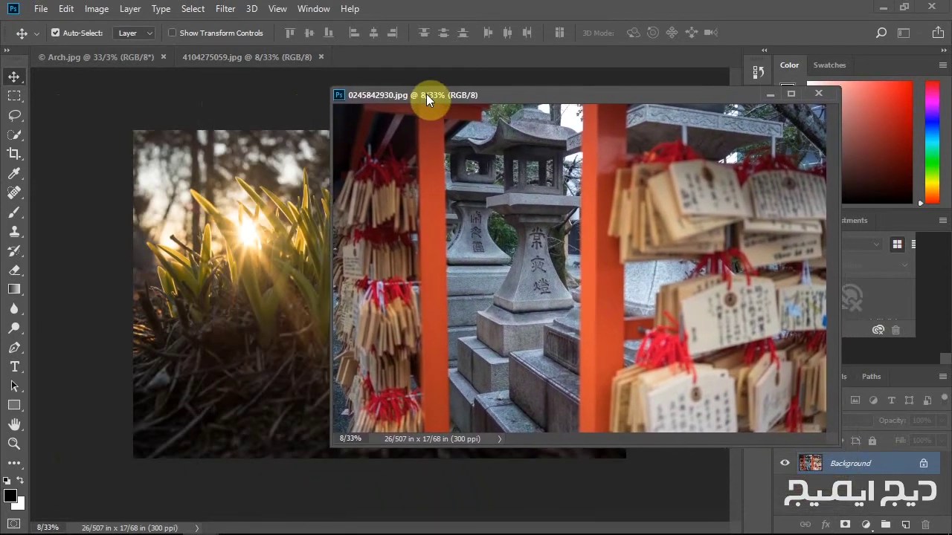
{"action": "mouse_move", "coordinate": [449, 138]}
{"action": "left_mouse_down"}
{"action": "mouse_move", "coordinate": [423, 91]}
{"action": "mouse_move", "coordinate": [386, 54]}
{"action": "left_mouse_up"}
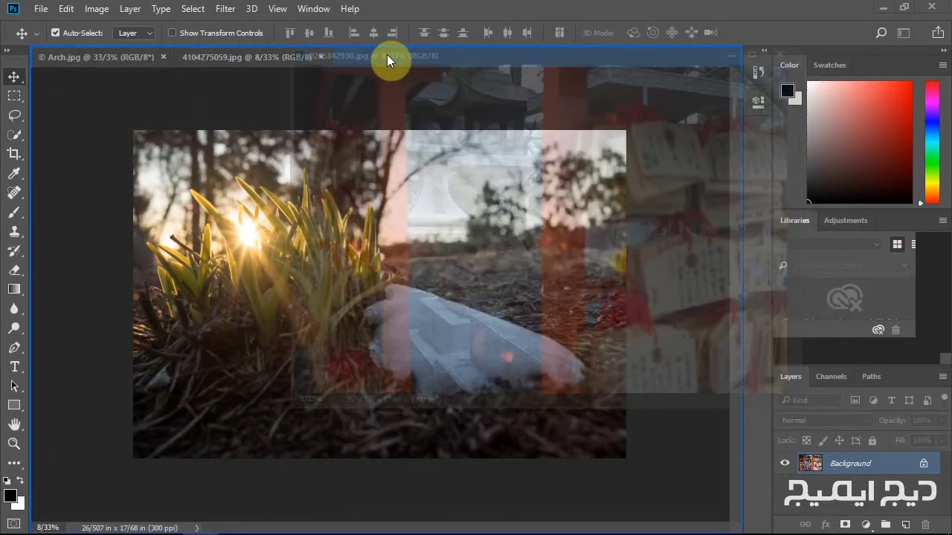
{"action": "left_click_drag", "start_coordinate": [386, 54], "coordinate": [387, 54]}
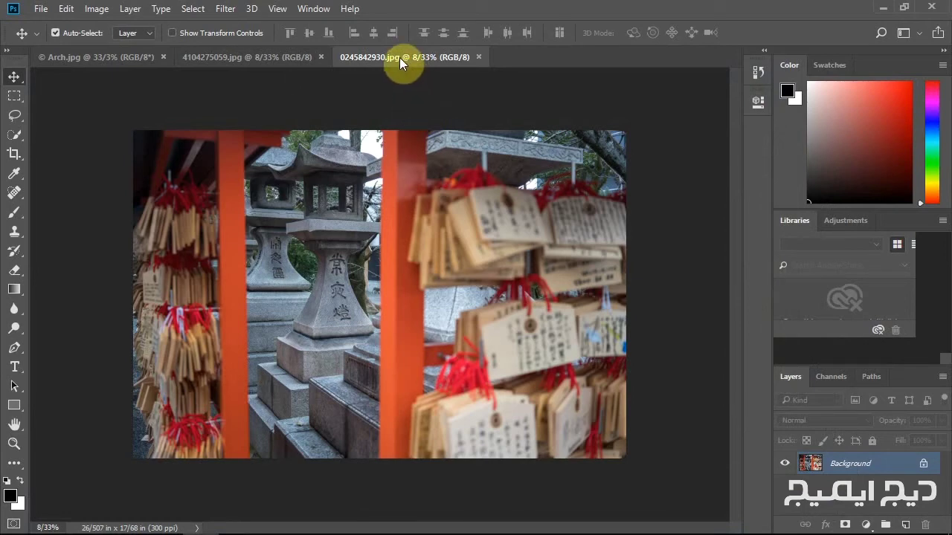
{"action": "mouse_move", "coordinate": [399, 57]}
{"action": "left_mouse_down"}
{"action": "mouse_move", "coordinate": [436, 106]}
{"action": "mouse_move", "coordinate": [360, 90]}
{"action": "left_mouse_up"}
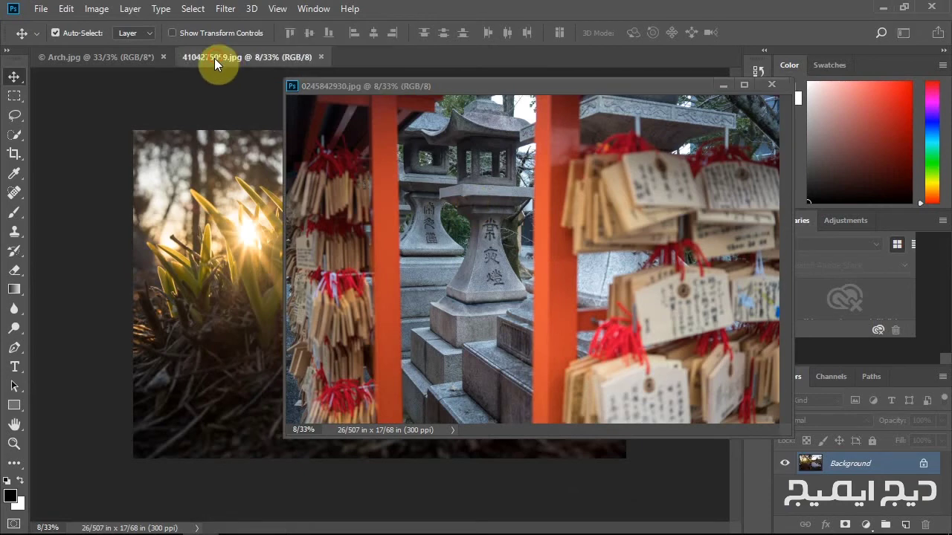
Drop 4104275059.jpg into the floating 0245842930.jpg window as a second tab and compare both tabs.
{"action": "mouse_move", "coordinate": [216, 59]}
{"action": "left_mouse_down"}
{"action": "mouse_move", "coordinate": [222, 106]}
{"action": "mouse_move", "coordinate": [357, 98]}
{"action": "left_mouse_up"}
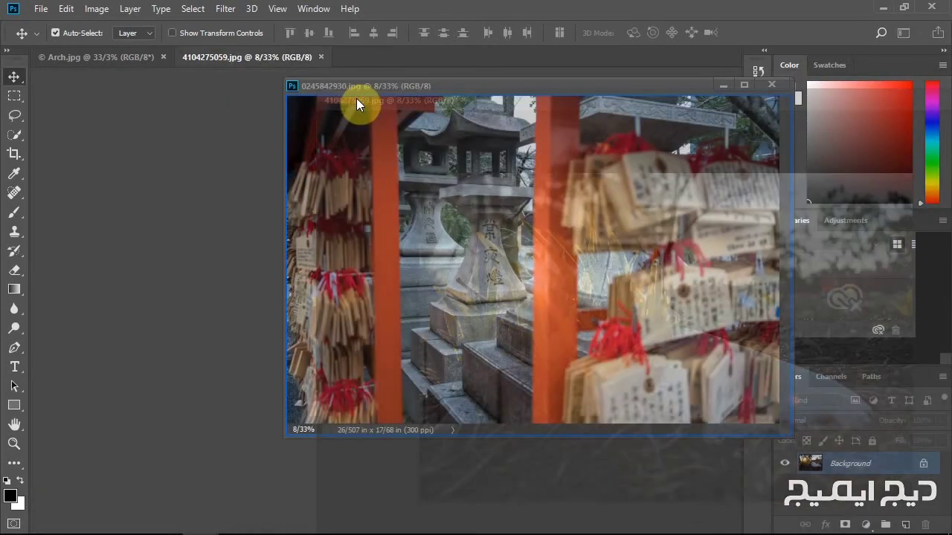
{"action": "left_click_drag", "start_coordinate": [357, 97], "coordinate": [357, 97]}
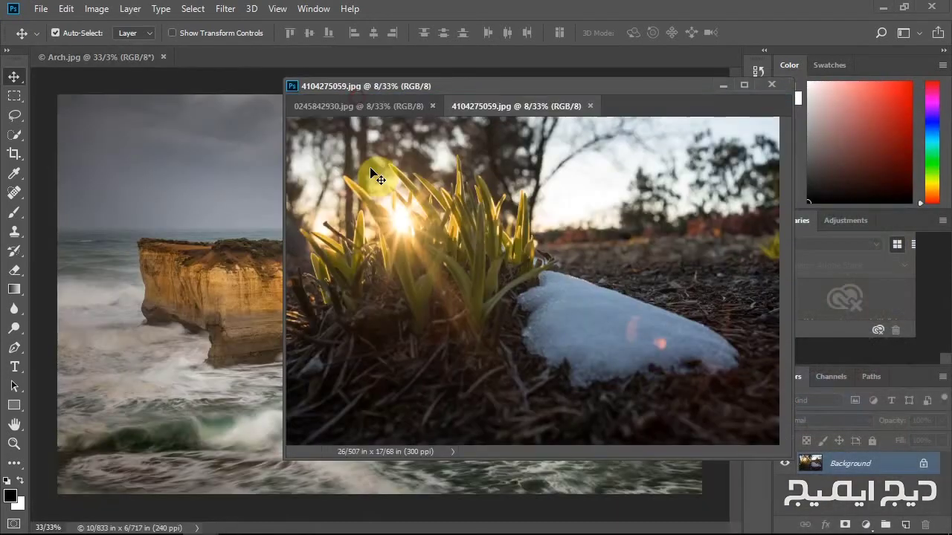
{"action": "mouse_move", "coordinate": [542, 85]}
{"action": "left_mouse_down"}
{"action": "mouse_move", "coordinate": [569, 107]}
{"action": "mouse_move", "coordinate": [470, 95]}
{"action": "left_mouse_up"}
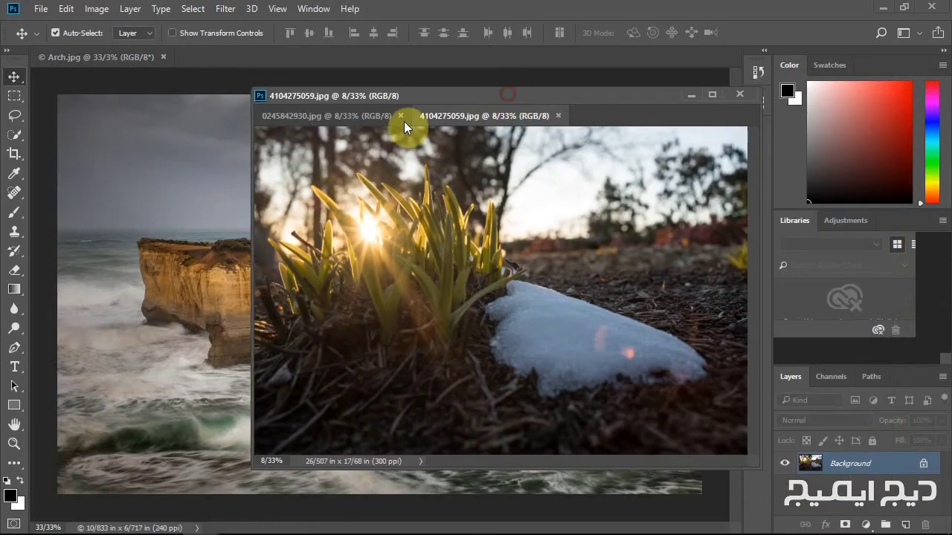
{"action": "left_click", "coordinate": [357, 117]}
{"action": "left_click", "coordinate": [464, 116]}
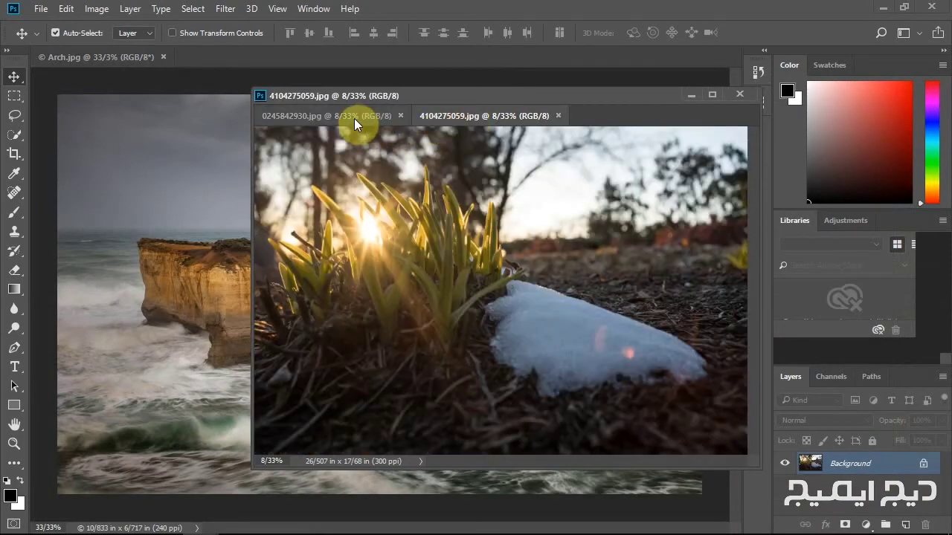
{"action": "left_click", "coordinate": [365, 117]}
{"action": "mouse_move", "coordinate": [407, 96]}
{"action": "left_mouse_down"}
{"action": "mouse_move", "coordinate": [615, 119]}
{"action": "mouse_move", "coordinate": [760, 116]}
{"action": "mouse_move", "coordinate": [893, 93]}
{"action": "mouse_move", "coordinate": [632, 117]}
{"action": "mouse_move", "coordinate": [415, 84]}
{"action": "left_mouse_up"}
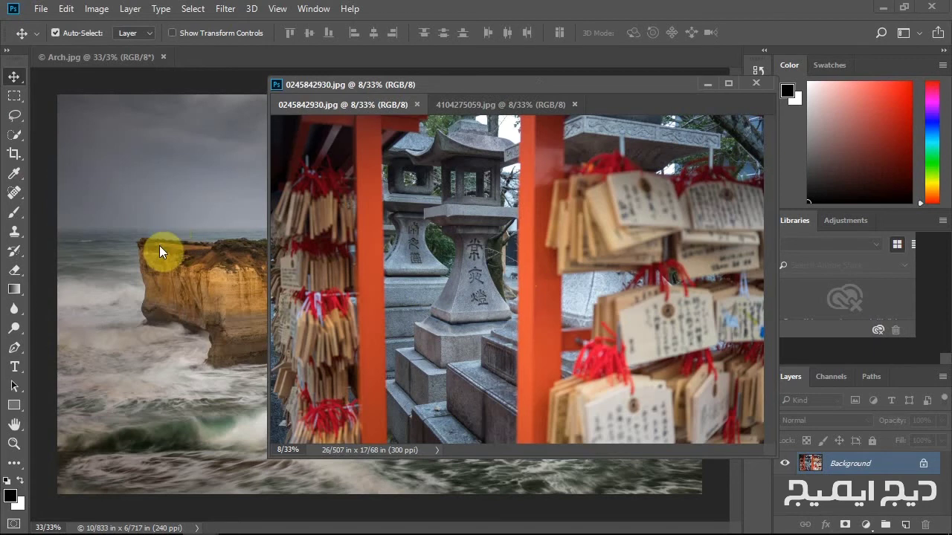
Activate Arch.jpg, then the floating window, and select its 0245842930.jpg tab.
{"action": "left_click", "coordinate": [102, 55]}
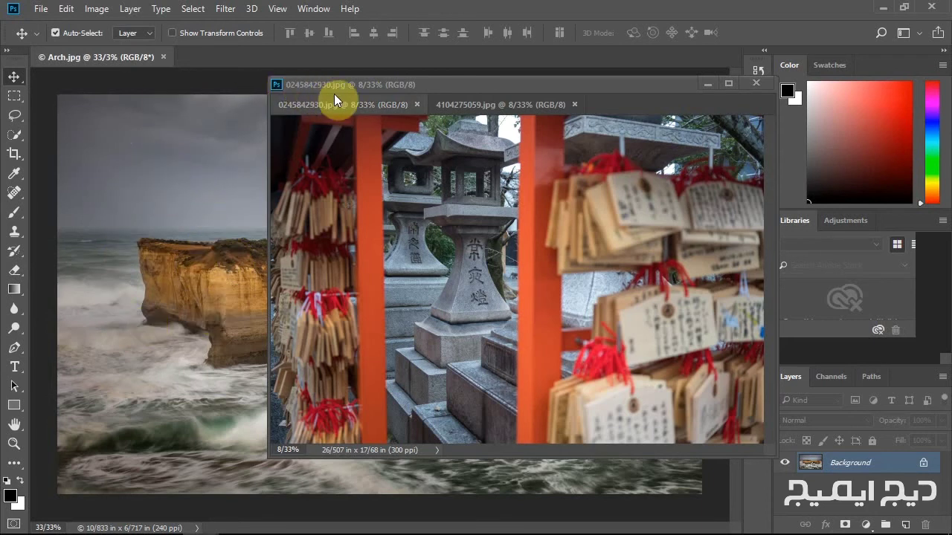
{"action": "left_click", "coordinate": [508, 81]}
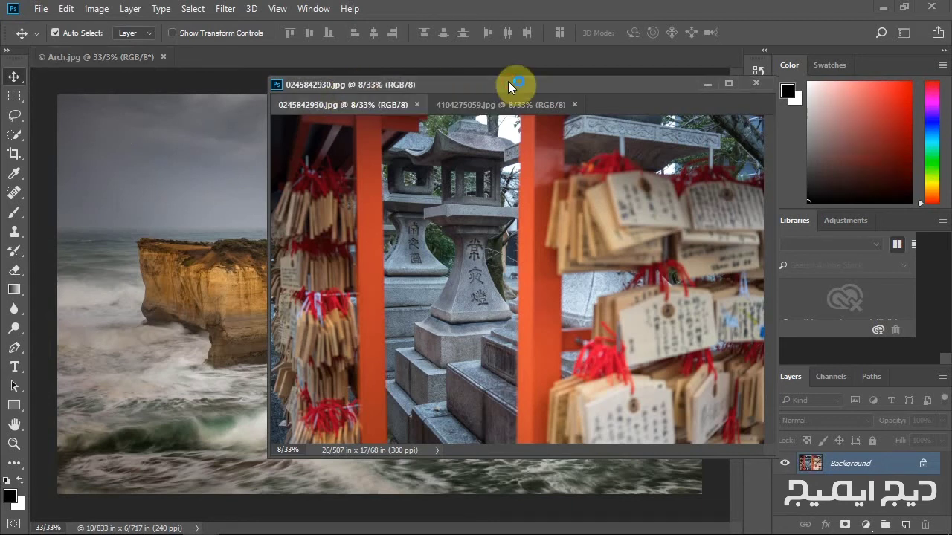
{"action": "left_click", "coordinate": [417, 104]}
Close 0245842930.jpg, then dock the floating 4104275059.jpg window as a tab next to Arch.jpg.
{"action": "left_click", "coordinate": [418, 105]}
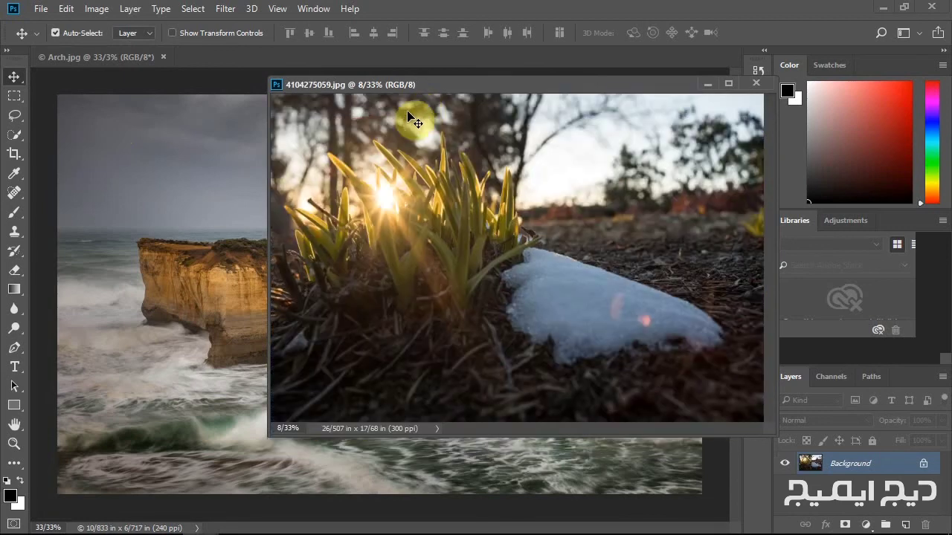
{"action": "left_click_drag", "start_coordinate": [562, 85], "coordinate": [397, 99]}
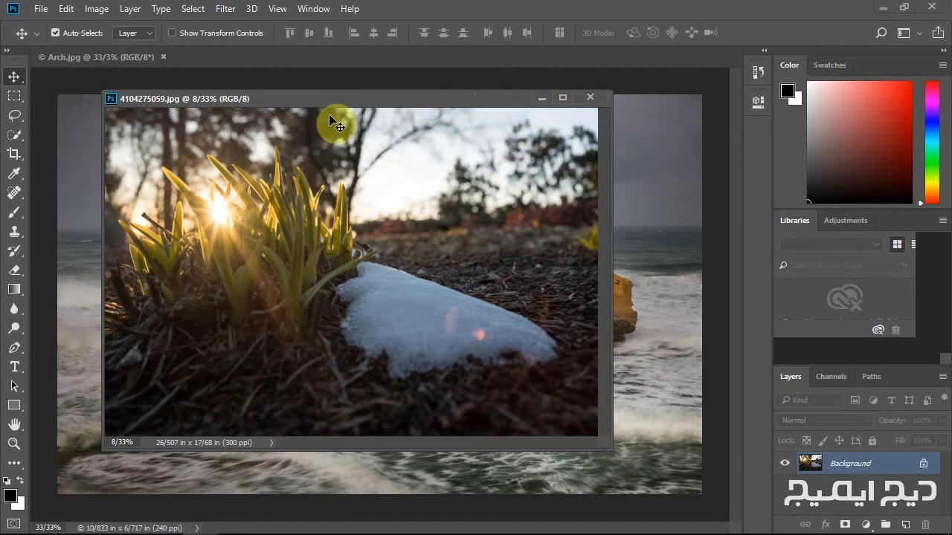
{"action": "left_click", "coordinate": [174, 97]}
{"action": "left_click_drag", "start_coordinate": [201, 76], "coordinate": [206, 53]}
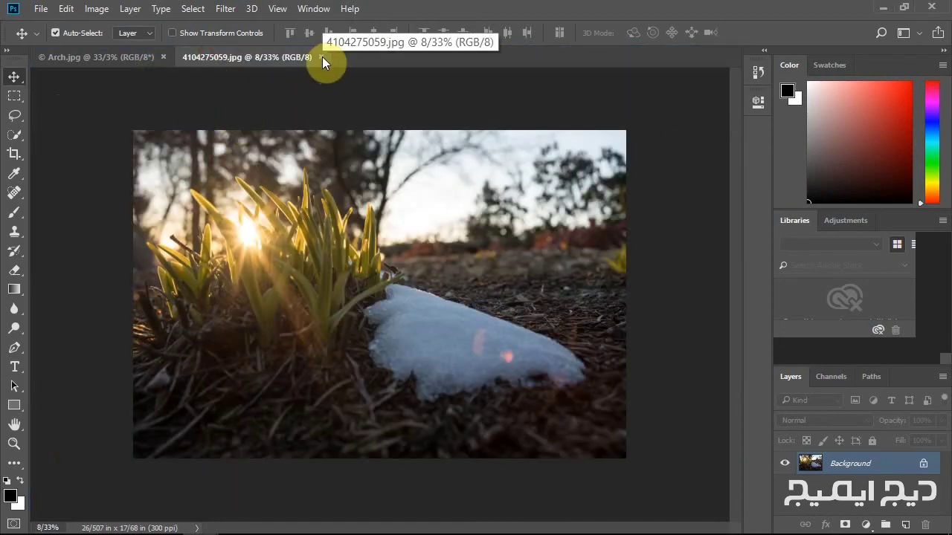
Close the 4104275059.jpg tab so Arch.jpg is the only document left.
{"action": "left_click", "coordinate": [322, 56]}
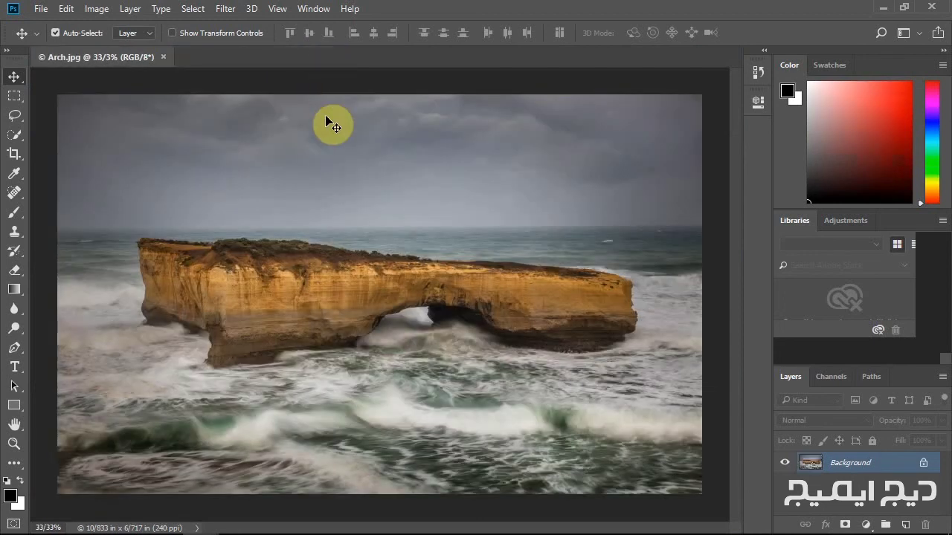